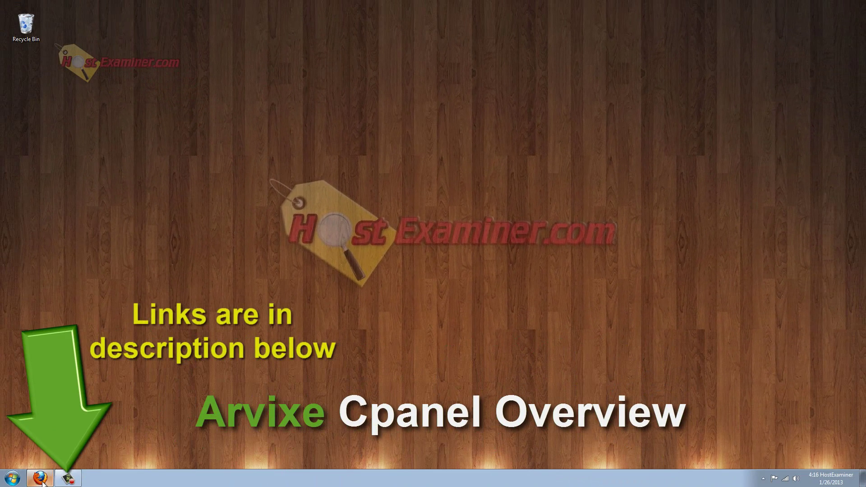
Restore the Firefox window showing the empty cPanel login page
click(41, 479)
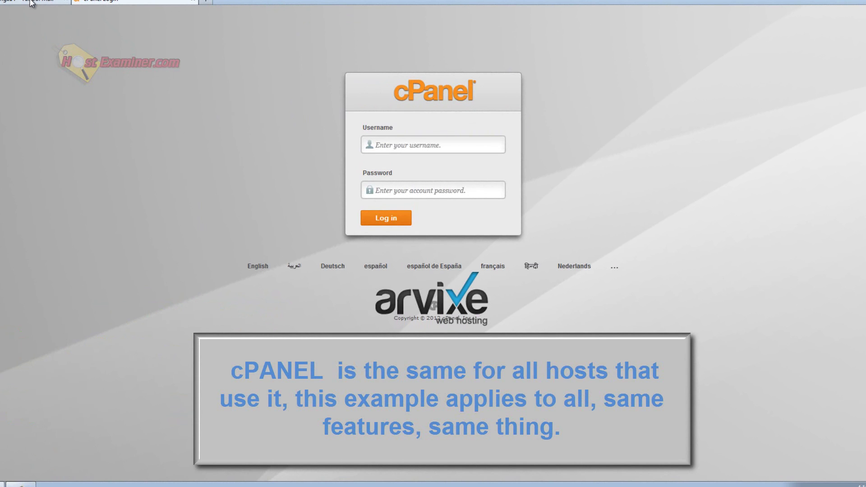
Log in to cPanel with the password from the welcome email and the suggested account username
click(35, 3)
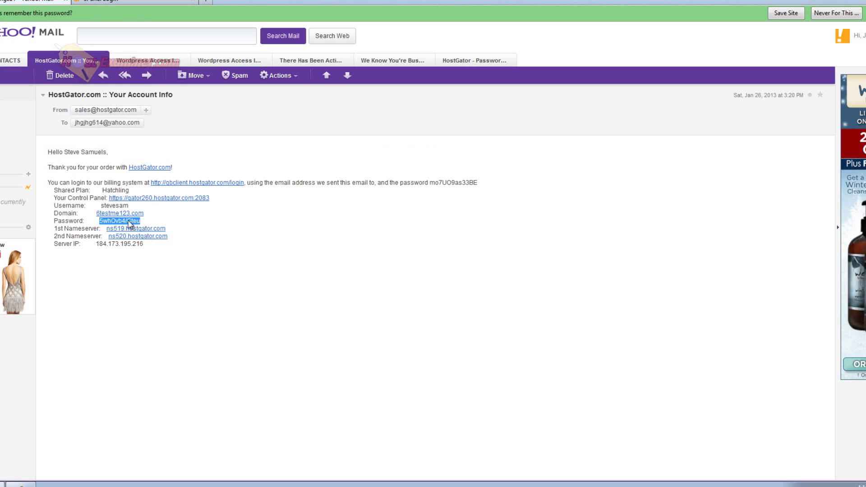
click(135, 2)
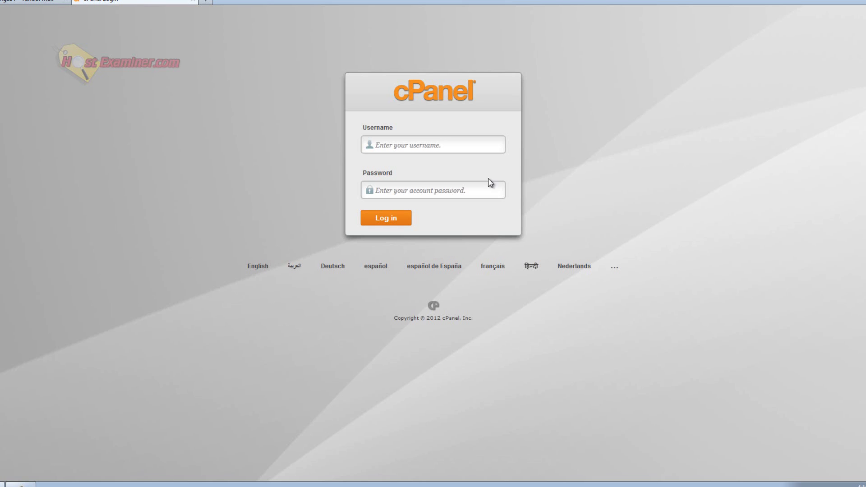
click(403, 194)
key(ctrl+v)
click(416, 143)
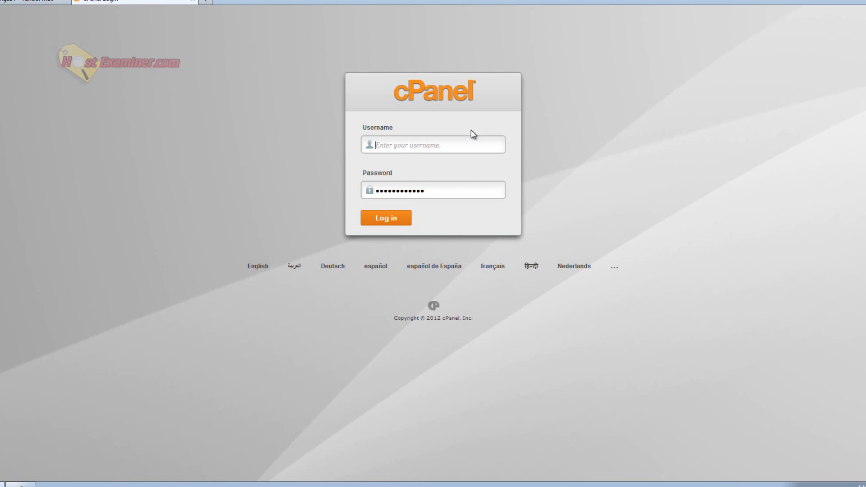
text(h)
click(461, 155)
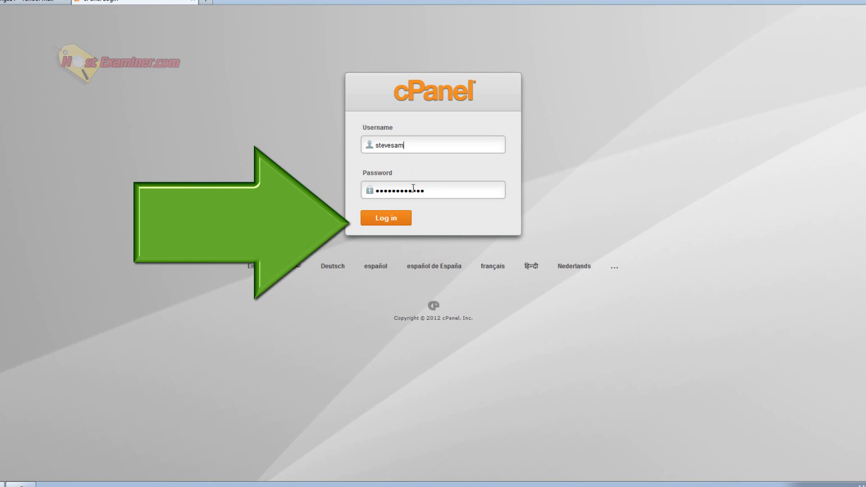
click(375, 221)
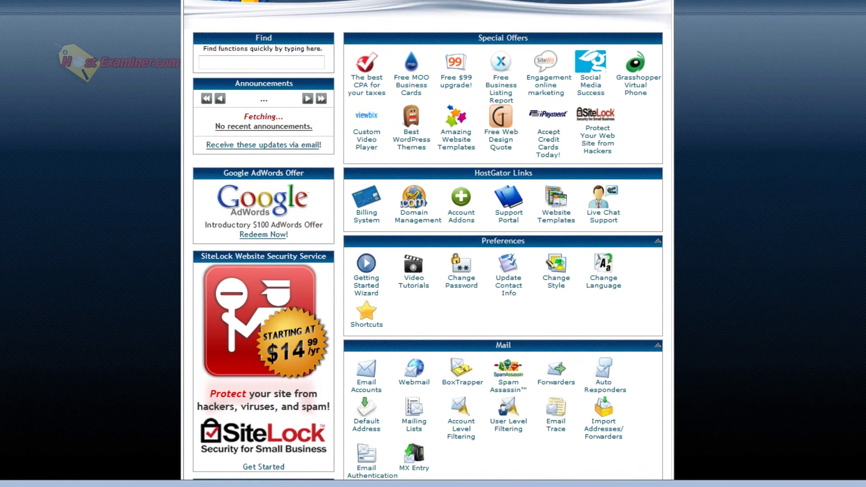
scroll(433, 243, down, 1)
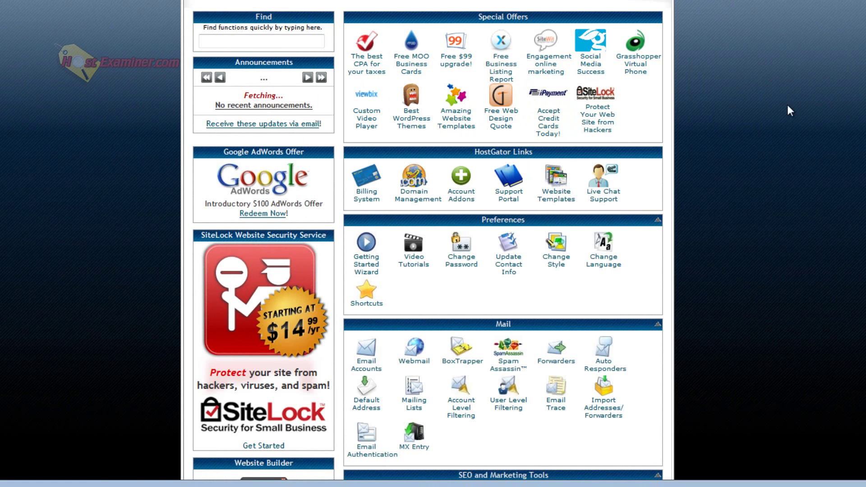
scroll(399, 127, down, 3)
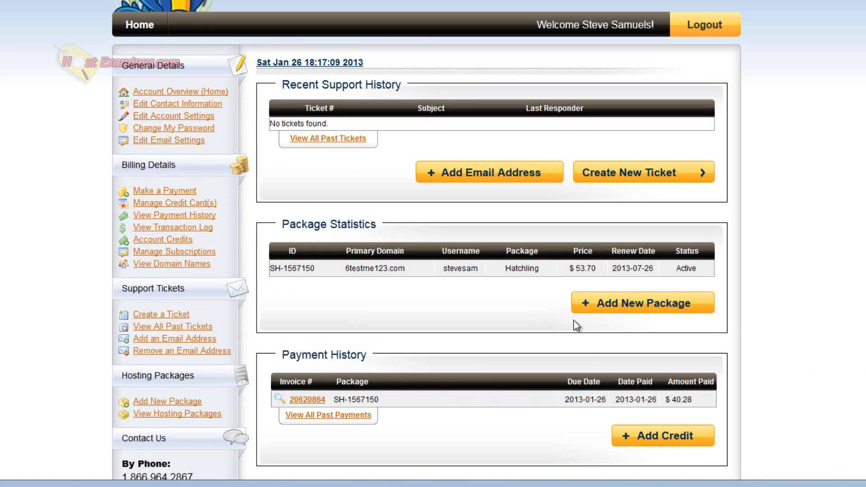
scroll(575, 325, down, 1)
scroll(189, 421, down, 3)
scroll(189, 420, up, 4)
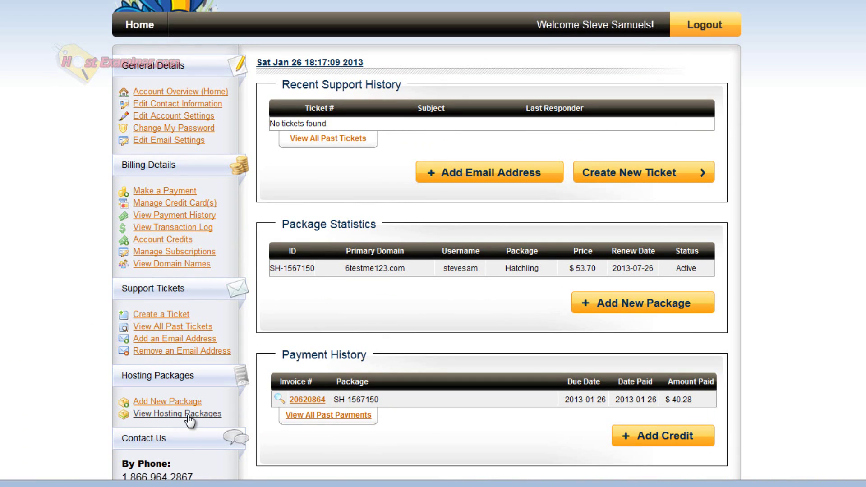
scroll(189, 421, down, 1)
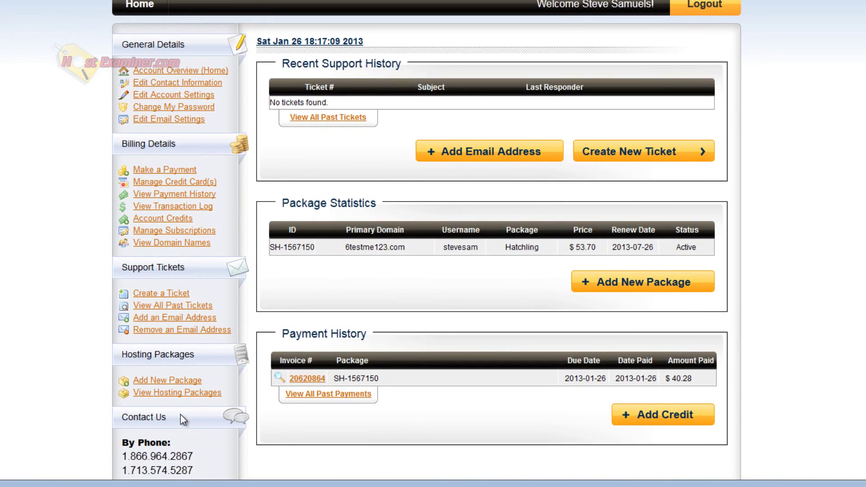
click(190, 392)
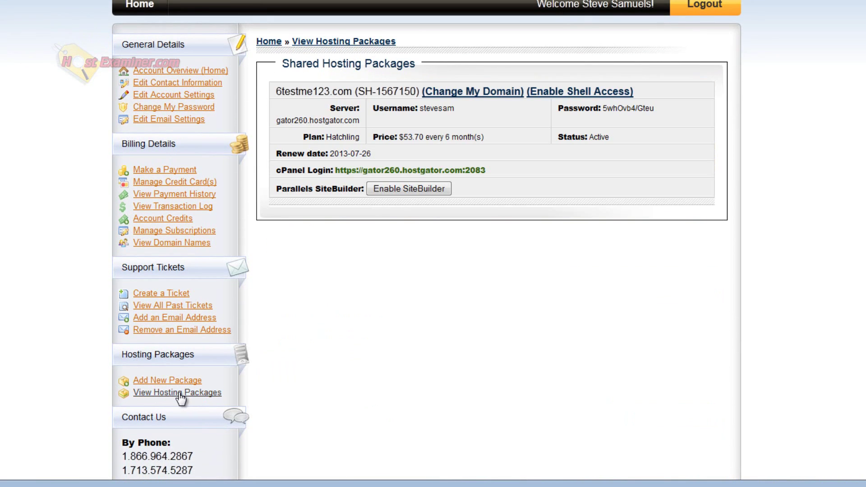
scroll(333, 136, up, 1)
drag(330, 175, 422, 175)
click(414, 177)
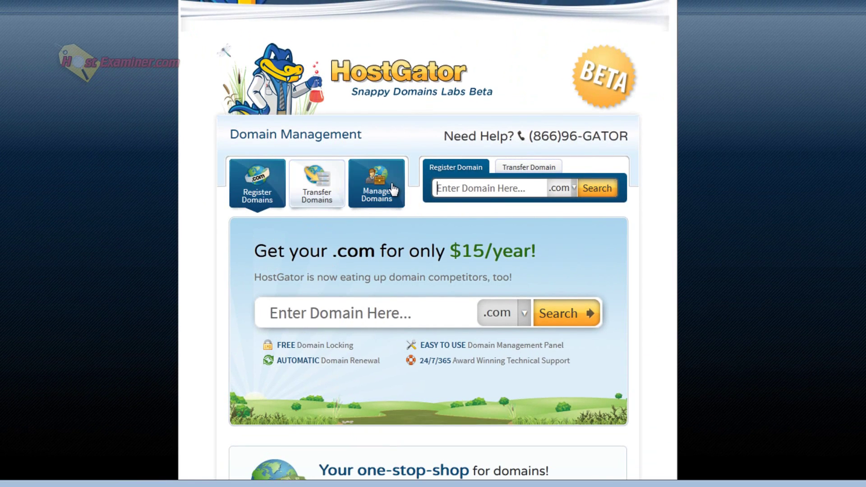
click(337, 194)
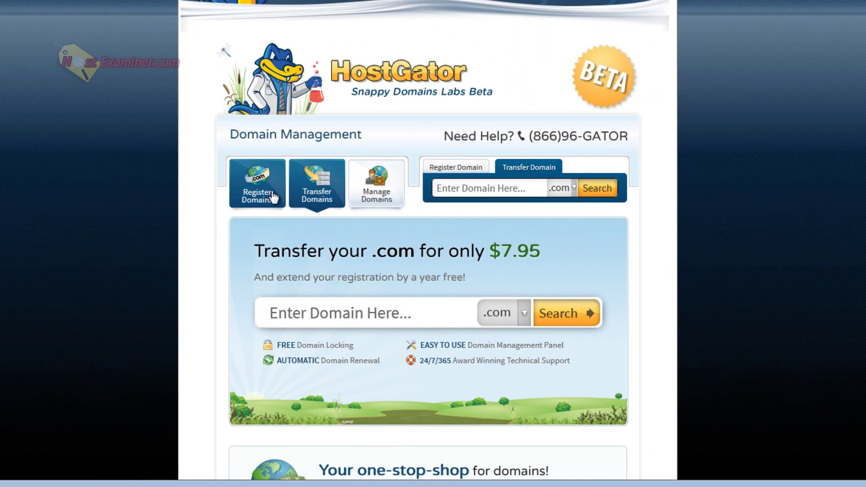
click(257, 185)
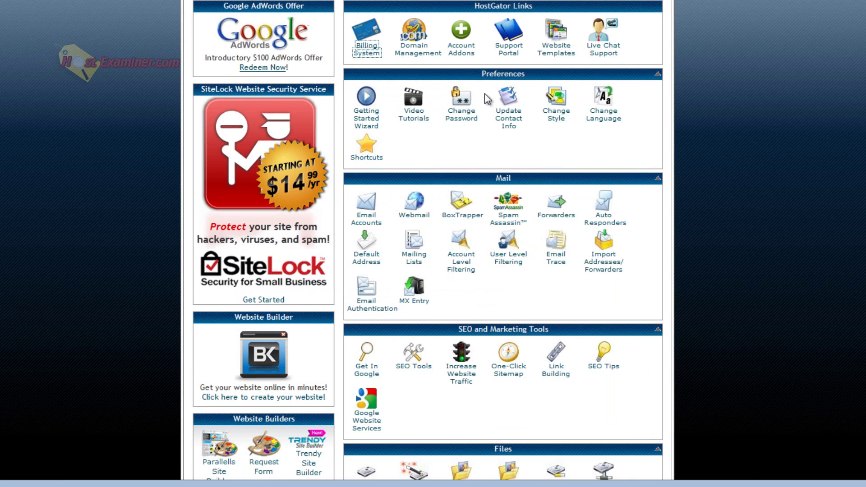
scroll(641, 269, up, 3)
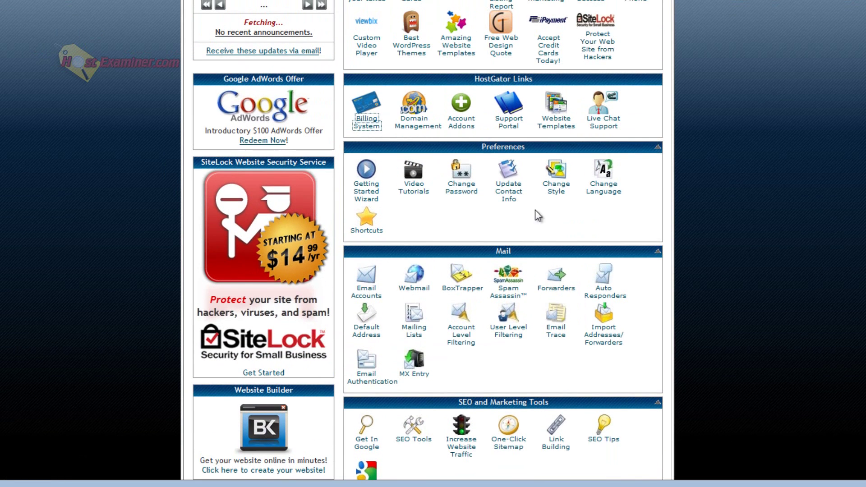
click(462, 128)
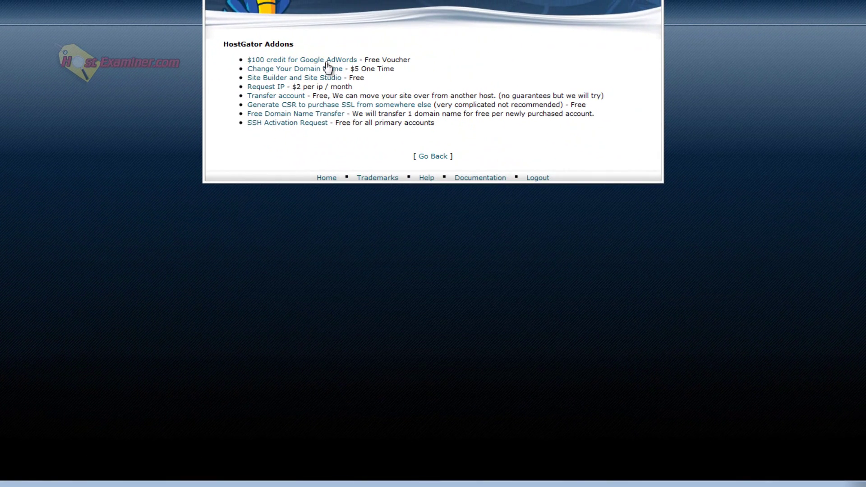
drag(391, 60, 235, 90)
click(215, 84)
click(241, 93)
drag(330, 85, 222, 88)
click(241, 116)
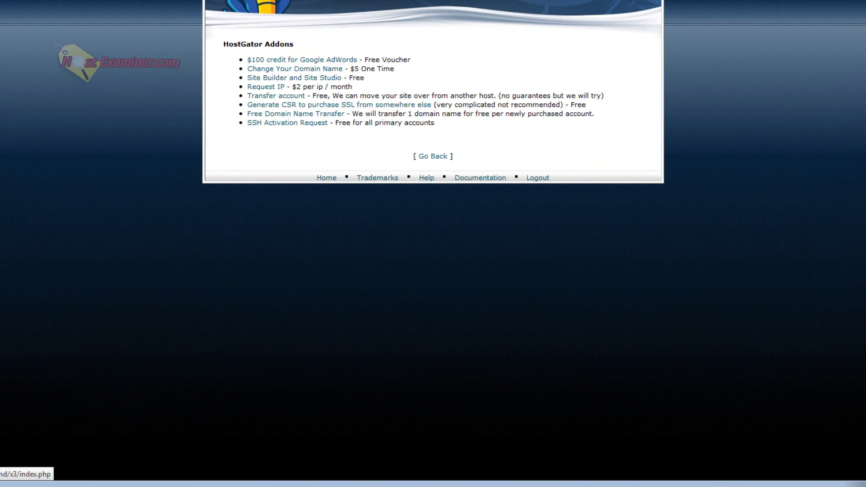
click(326, 177)
scroll(686, 302, down, 3)
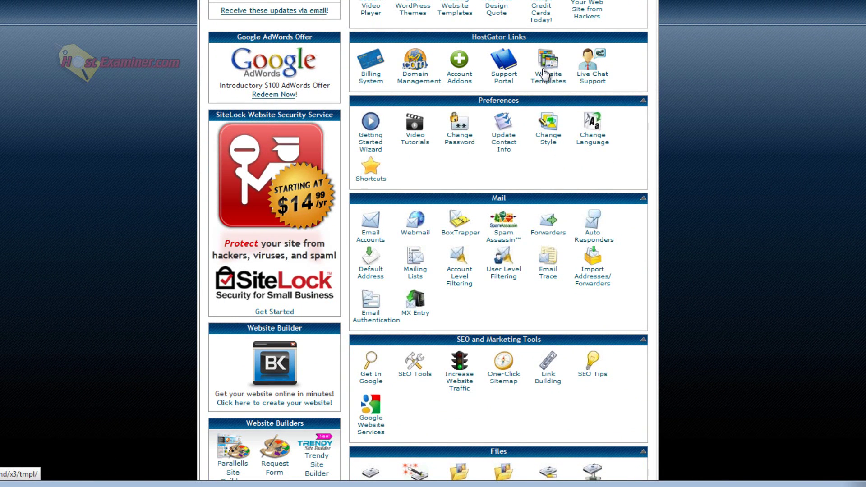
right_click(545, 134)
key(Escape)
click(546, 131)
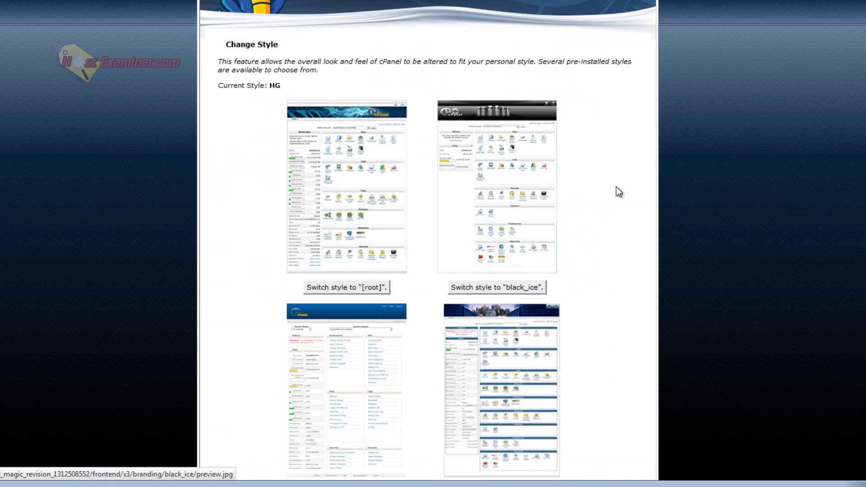
scroll(380, 205, down, 6)
scroll(407, 299, down, 6)
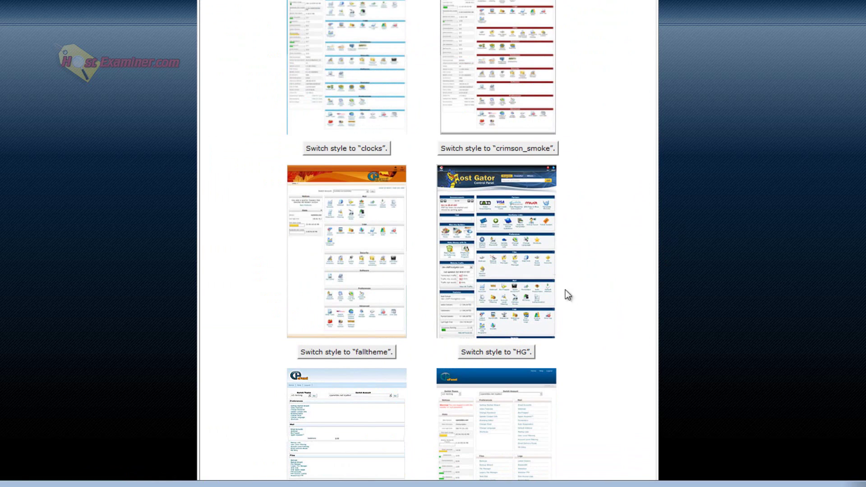
scroll(556, 244, down, 6)
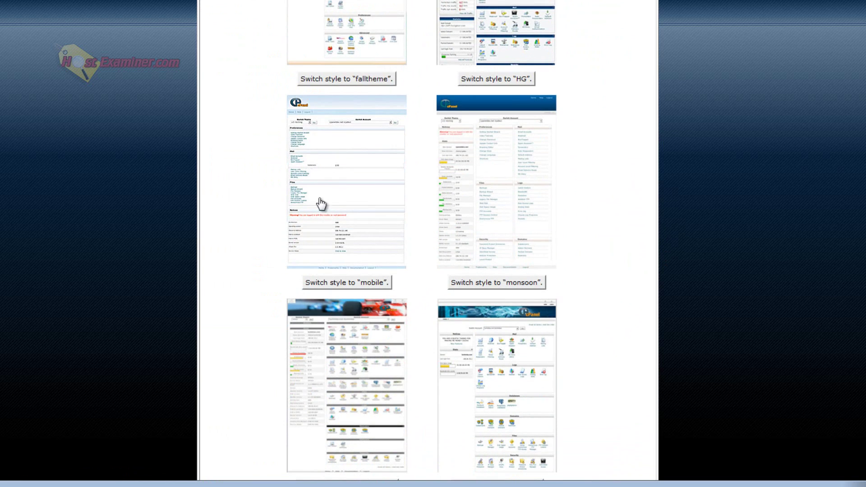
scroll(365, 383, down, 6)
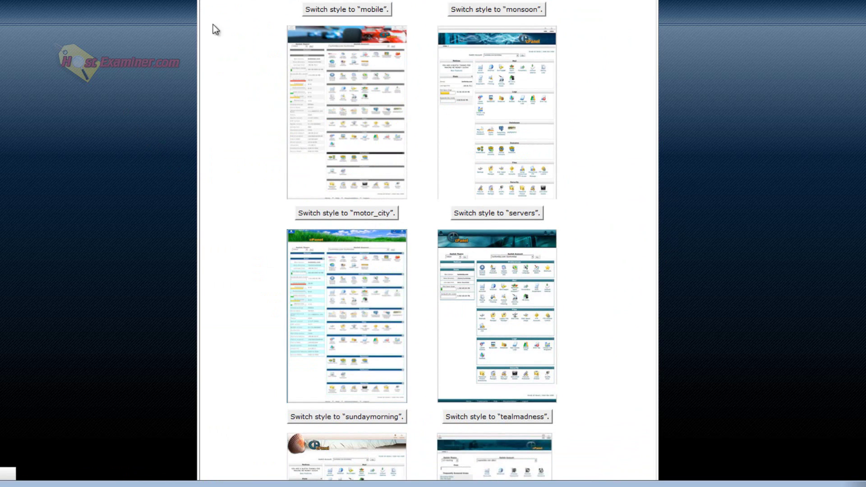
key(alt+Left)
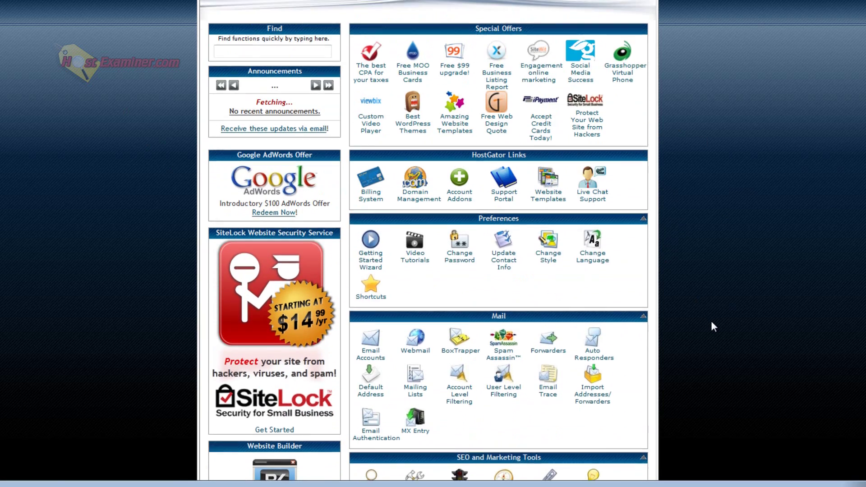
scroll(711, 326, down, 4)
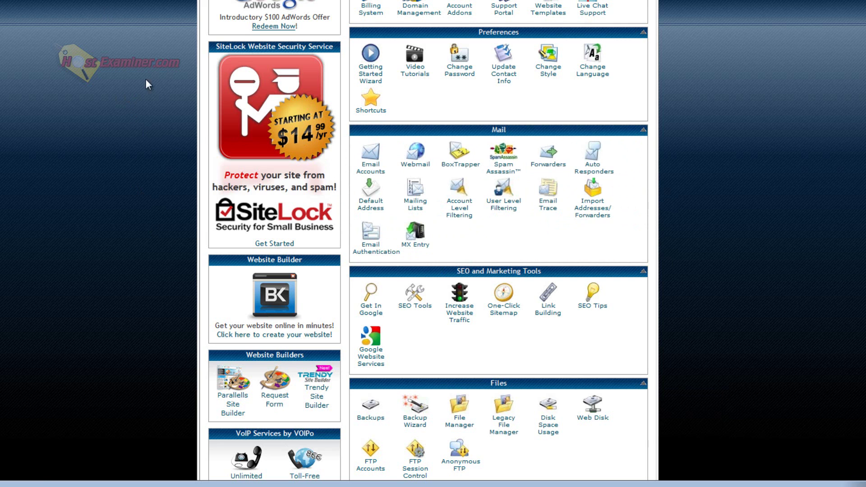
scroll(217, 156, down, 5)
scroll(550, 131, up, 2)
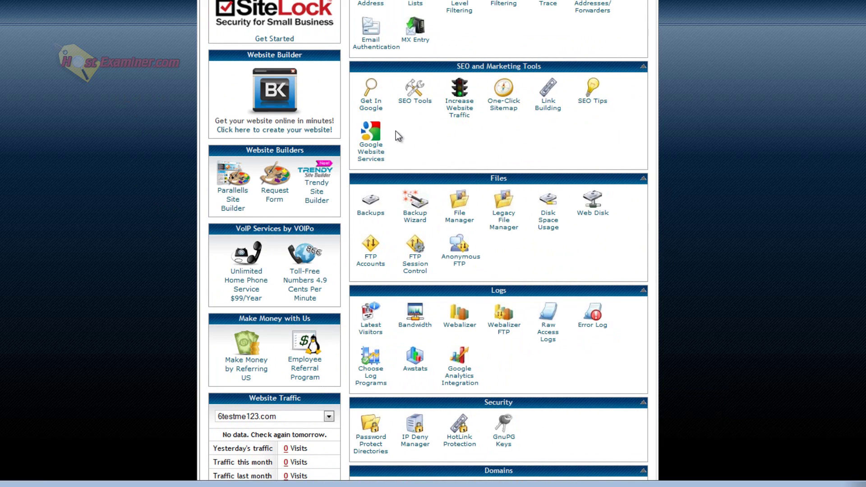
scroll(96, 232, down, 3)
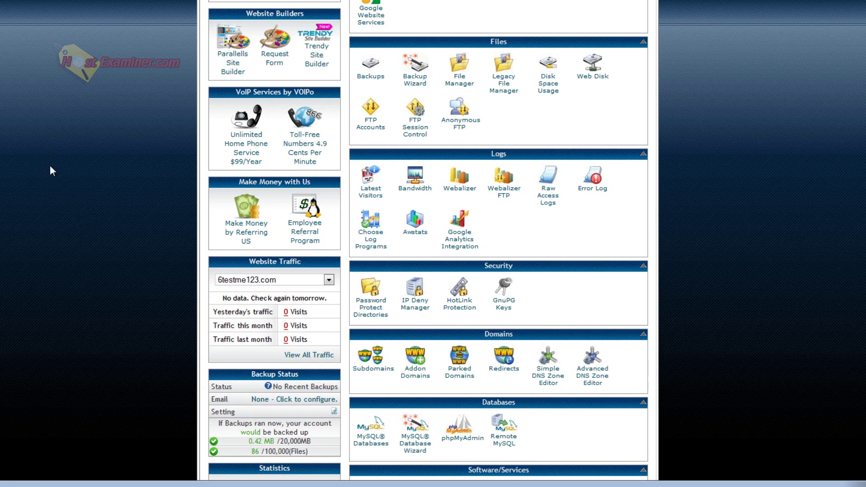
click(413, 81)
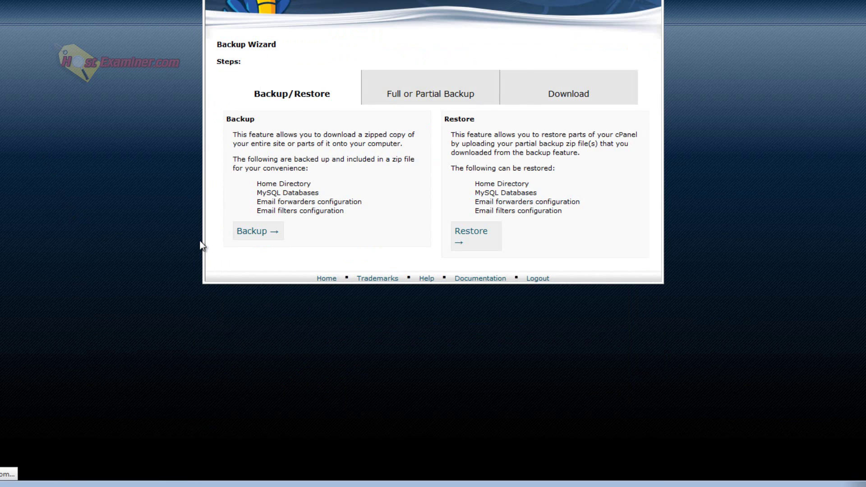
click(261, 242)
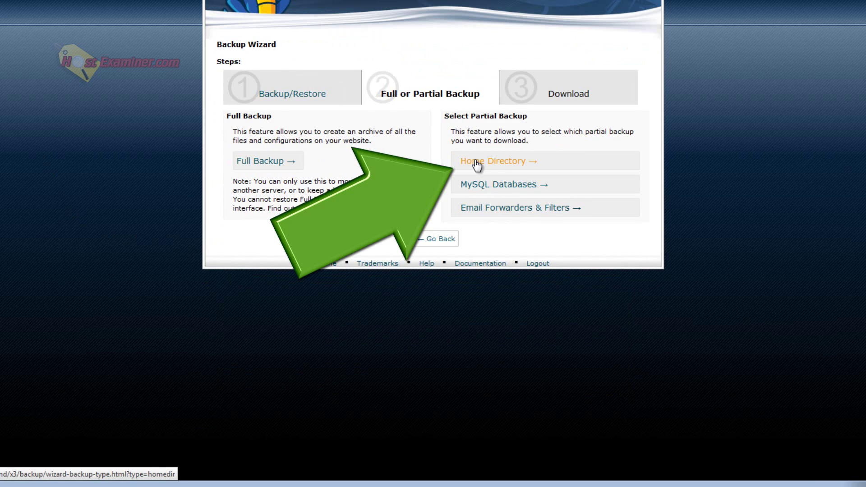
click(496, 164)
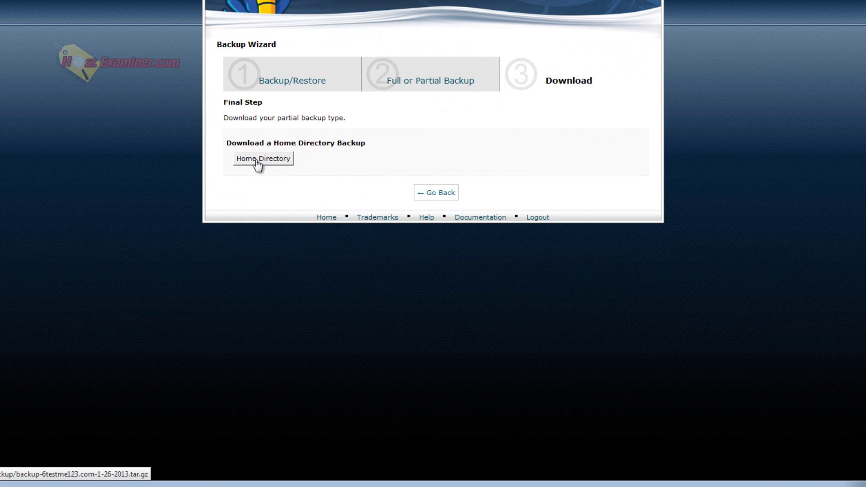
click(205, 18)
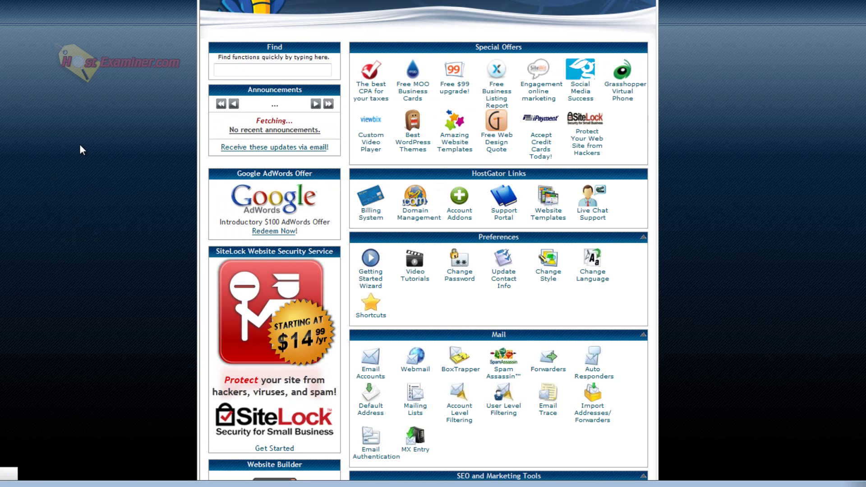
View the home directory in File Manager, then return to the cPanel home tab
scroll(85, 178, down, 5)
scroll(86, 169, down, 5)
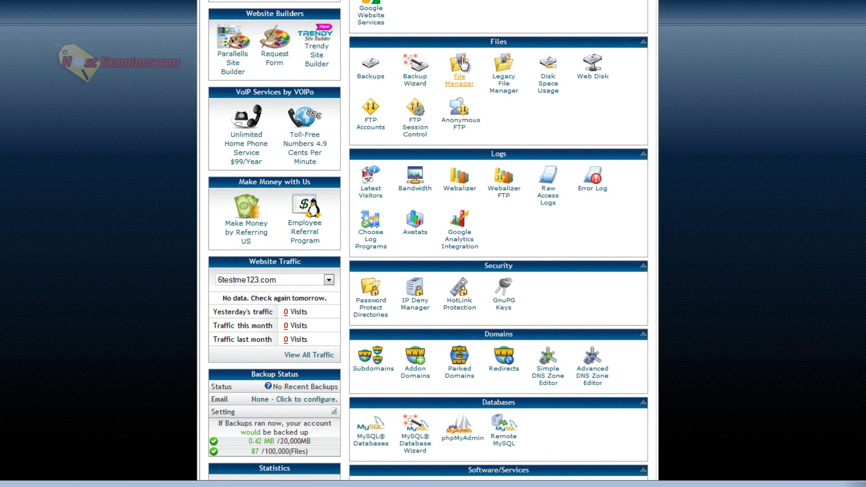
click(459, 80)
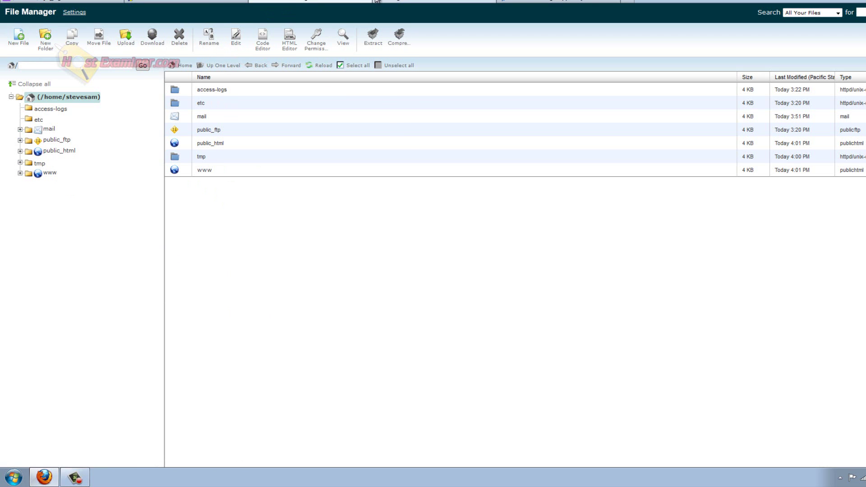
click(196, 2)
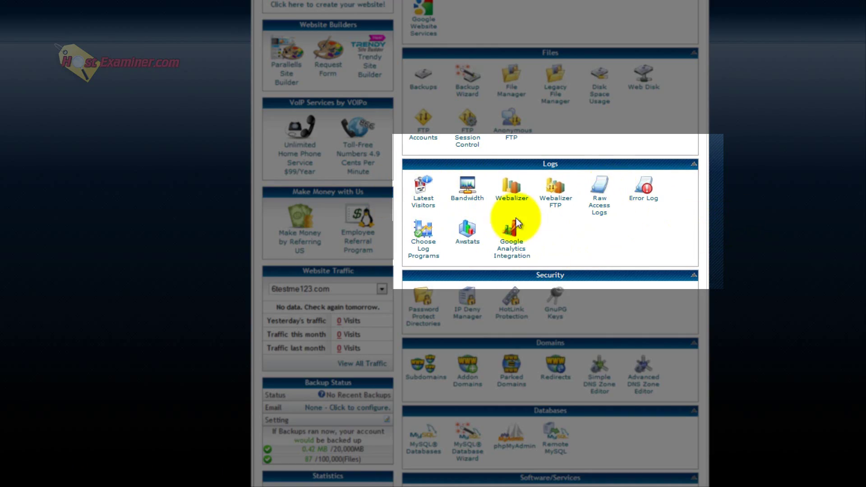
Open the IP Deny Manager under Security, which shows no blocked addresses
scroll(514, 223, down, 2)
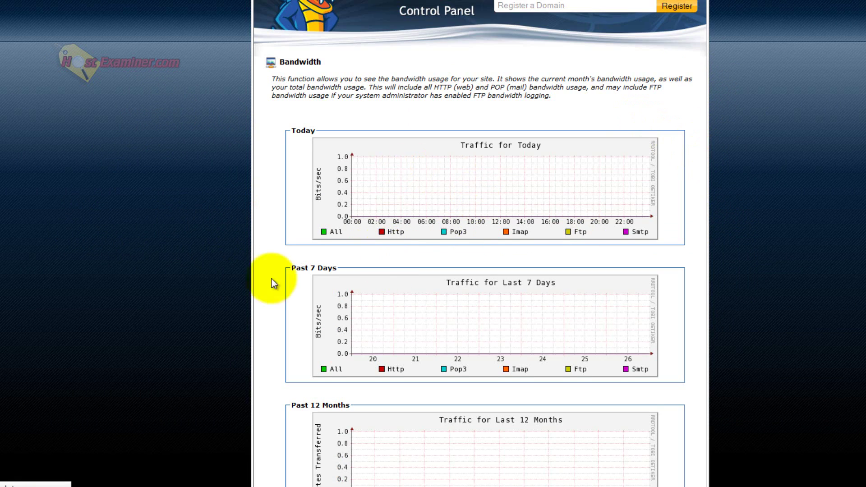
scroll(201, 278, down, 2)
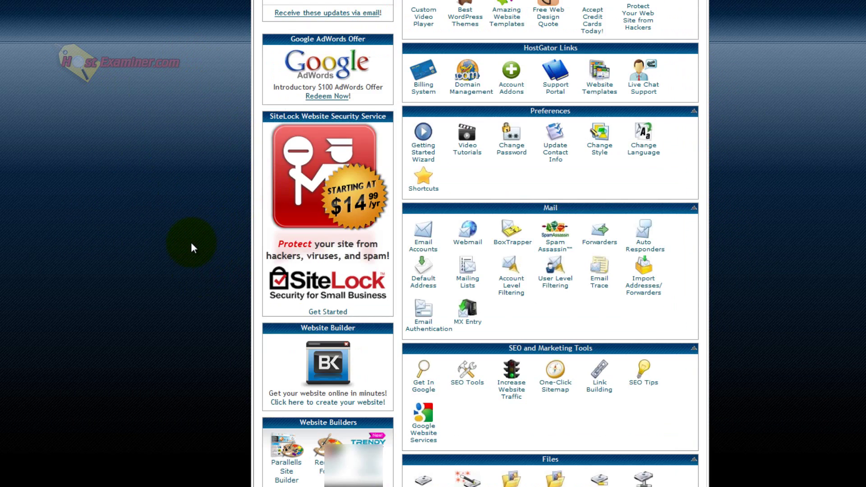
scroll(191, 242, down, 5)
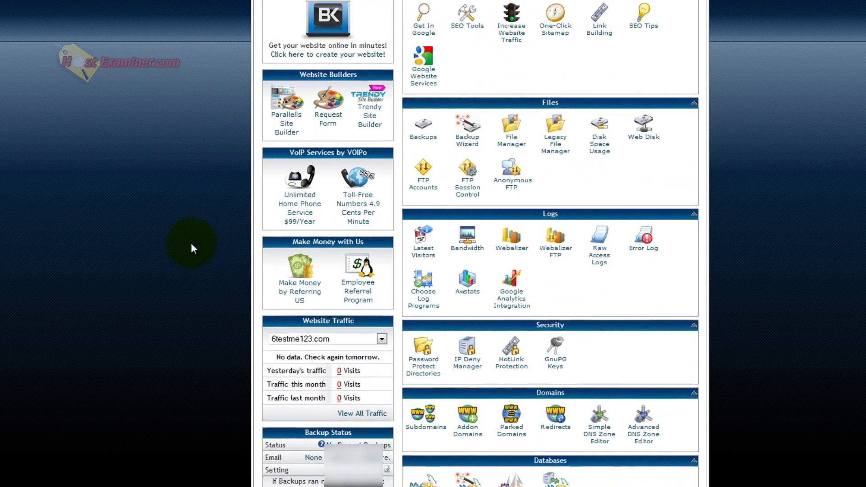
scroll(190, 242, down, 4)
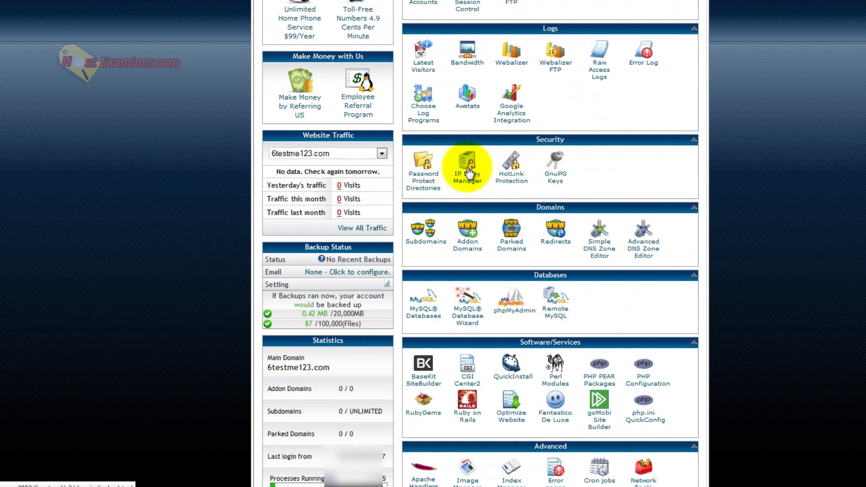
click(470, 178)
click(413, 126)
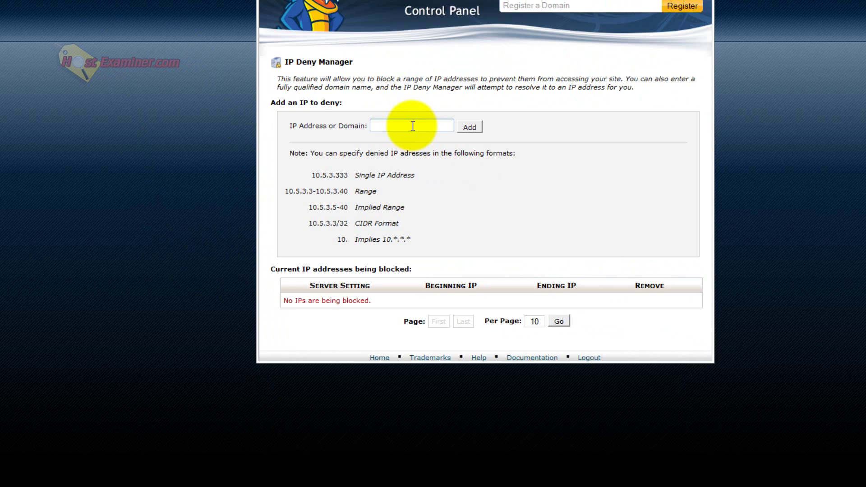
Highlight the empty blocked-addresses message, then go back to the dashboard's Security, Domains and Databases tools
drag(295, 300, 490, 300)
click(478, 301)
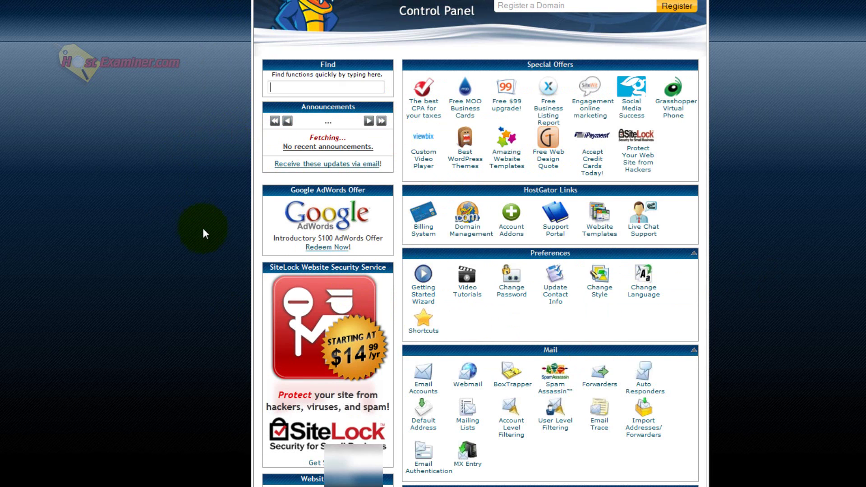
scroll(180, 231, down, 12)
scroll(180, 231, down, 4)
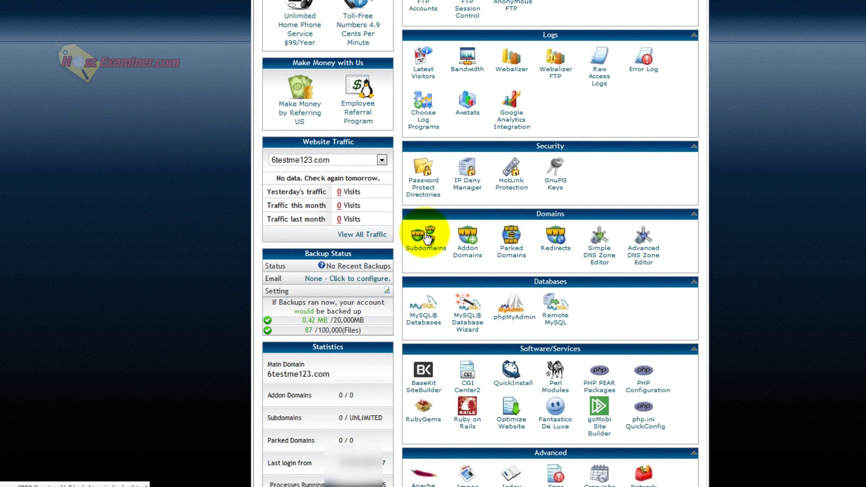
right_click(426, 237)
key(Escape)
click(425, 237)
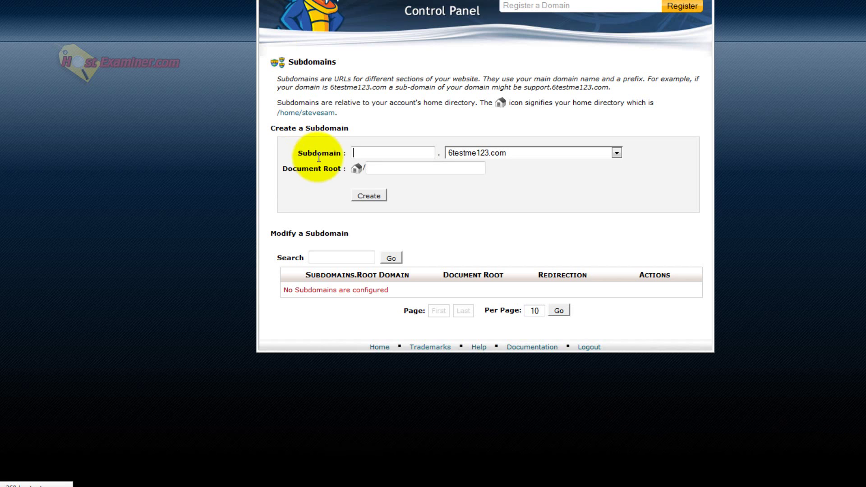
click(488, 153)
click(490, 154)
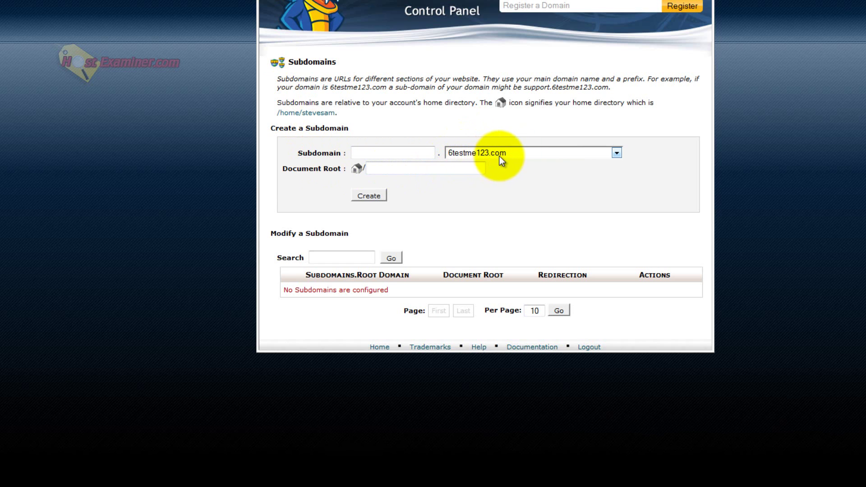
click(501, 156)
click(508, 154)
click(473, 154)
click(472, 154)
text(blog)
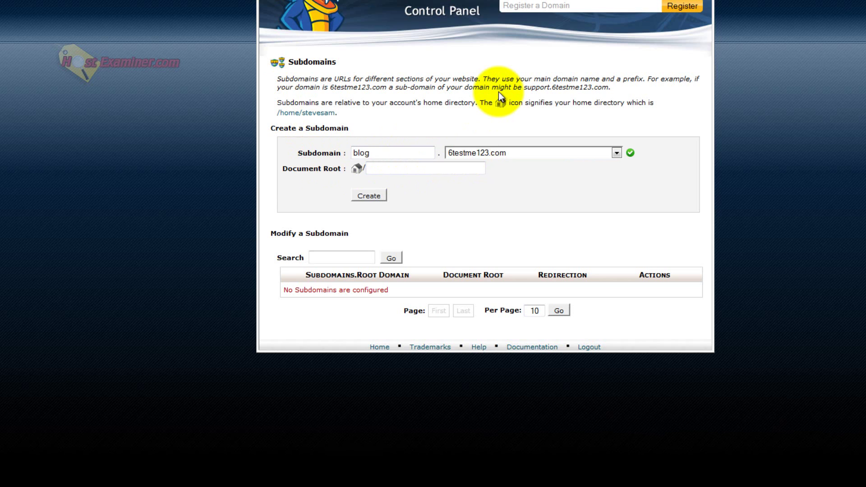
click(501, 178)
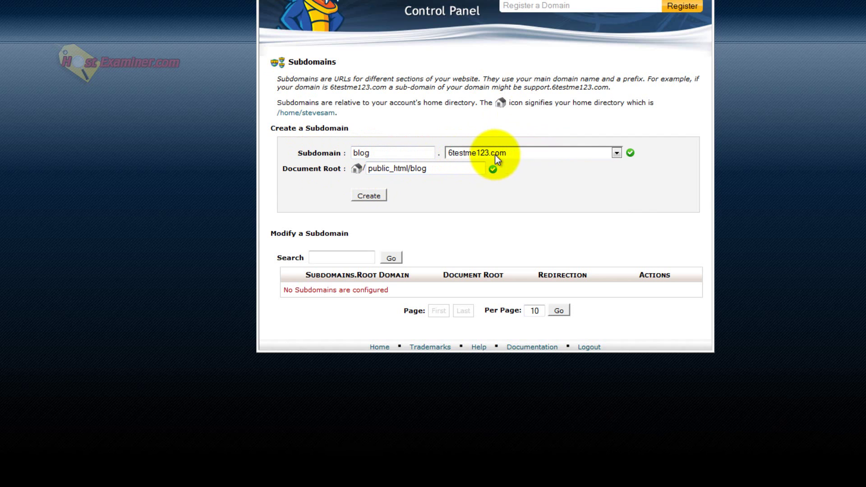
click(382, 154)
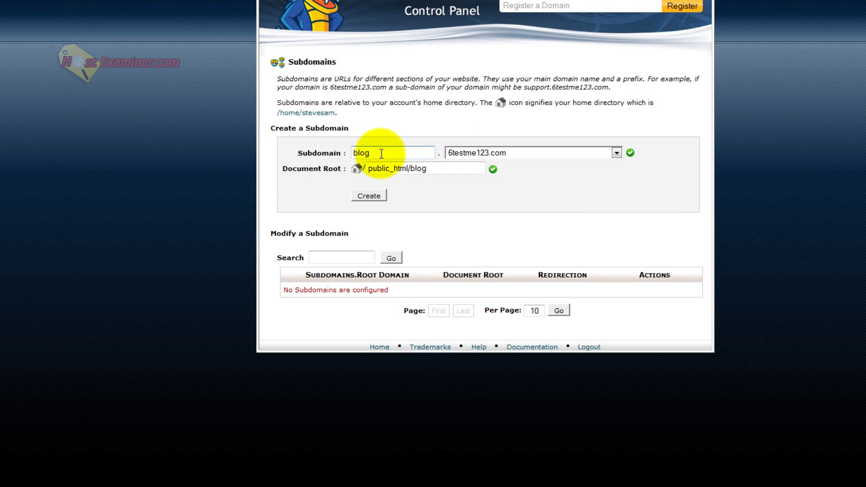
drag(429, 151, 388, 122)
click(393, 117)
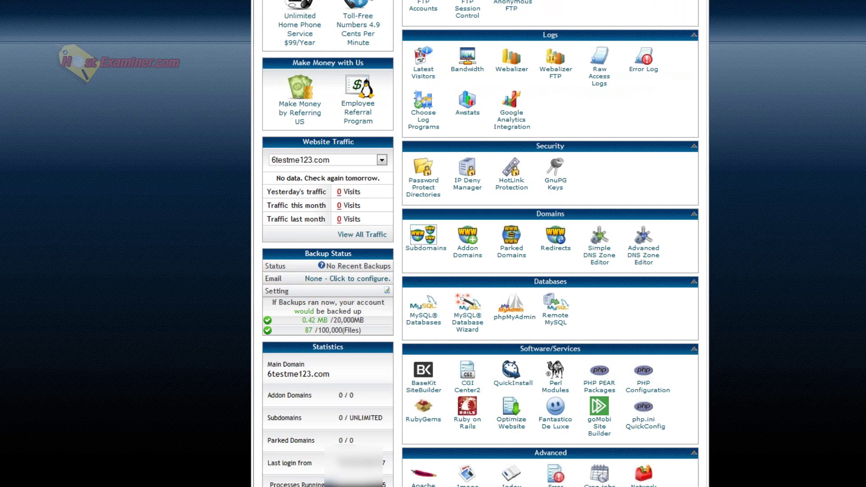
Open the Redirects page from the dashboard's Domains tools
scroll(93, 309, down, 5)
scroll(424, 203, up, 3)
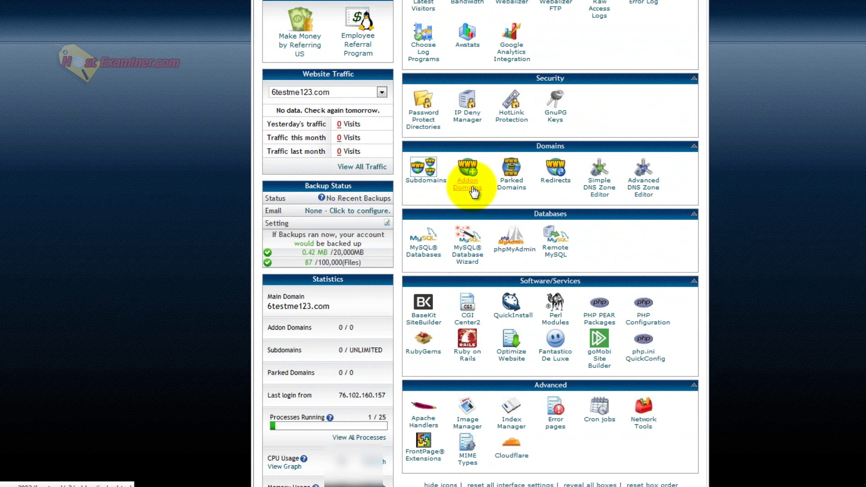
right_click(557, 171)
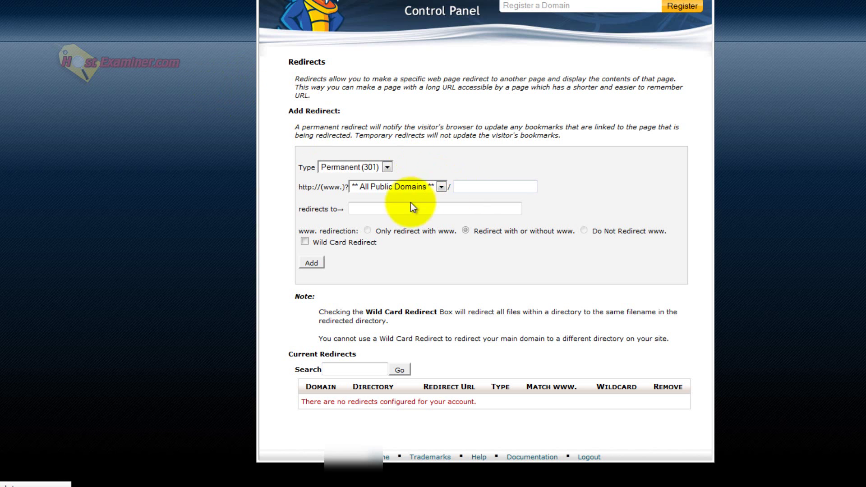
click(395, 209)
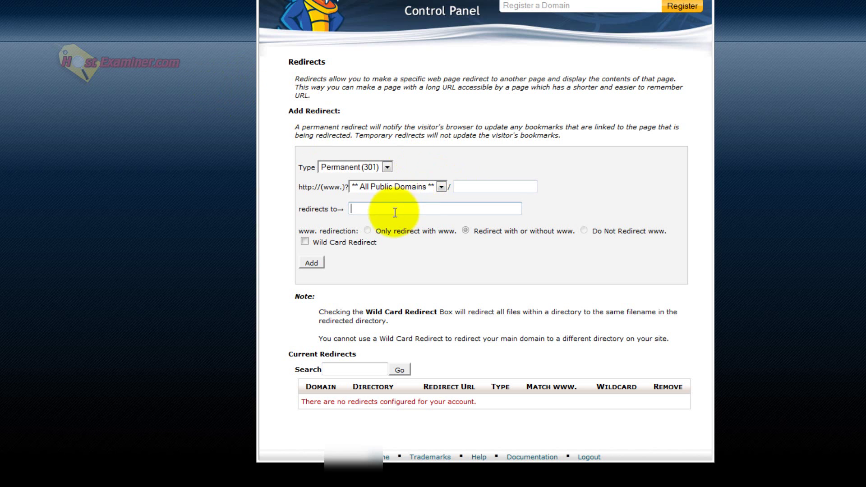
Choose 6testme123.com and enter blog as the directory for the Permanent (301) redirect
click(441, 187)
click(415, 198)
key(Tab)
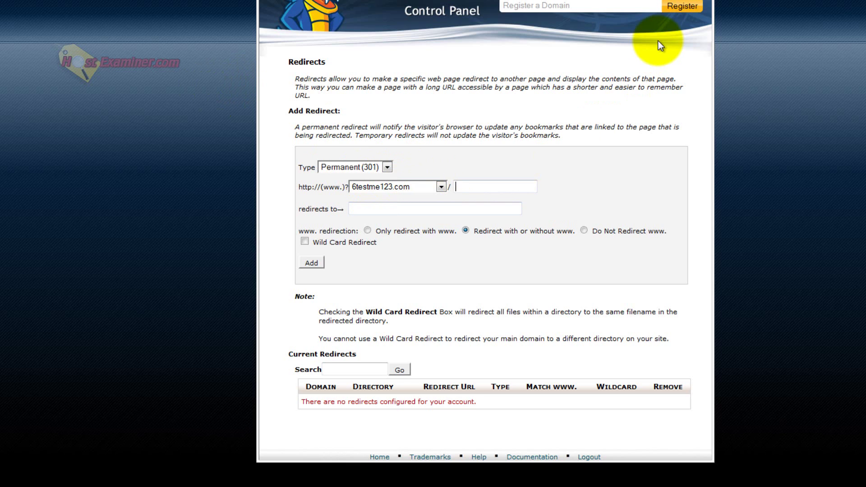
text(blog)
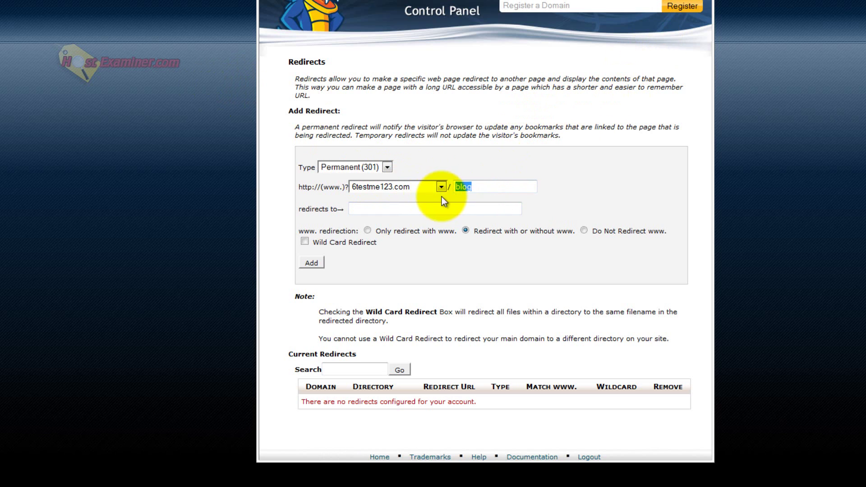
click(424, 183)
click(390, 196)
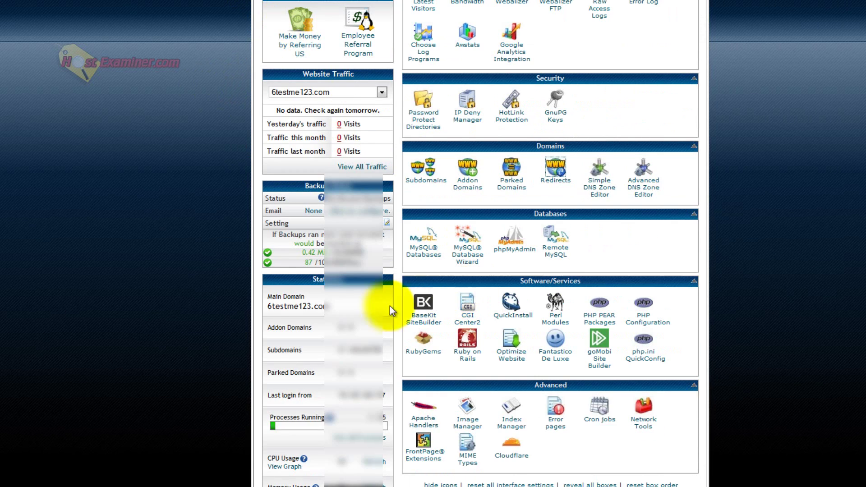
Check the MySQL Databases page, which lists no databases, then go back to the dashboard
scroll(252, 290, down, 5)
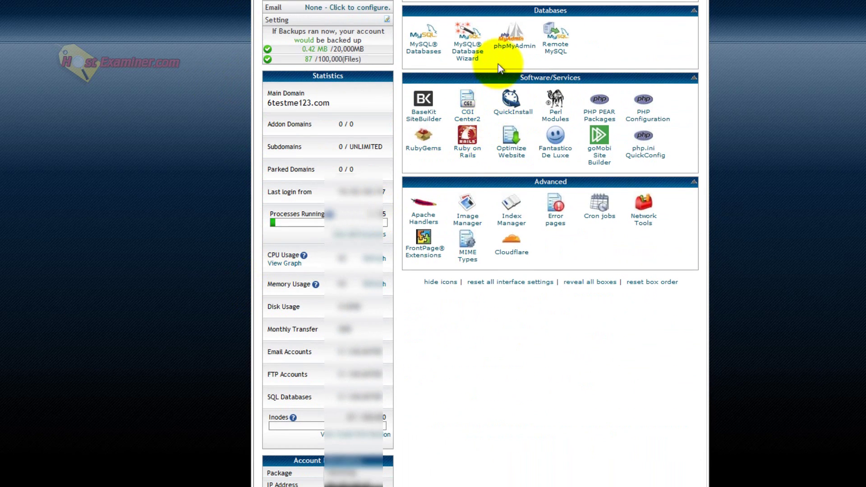
scroll(464, 183, up, 3)
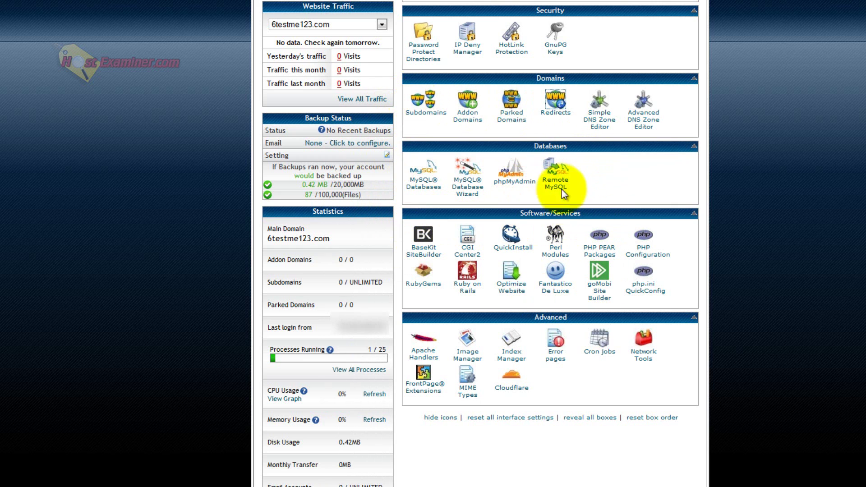
right_click(424, 183)
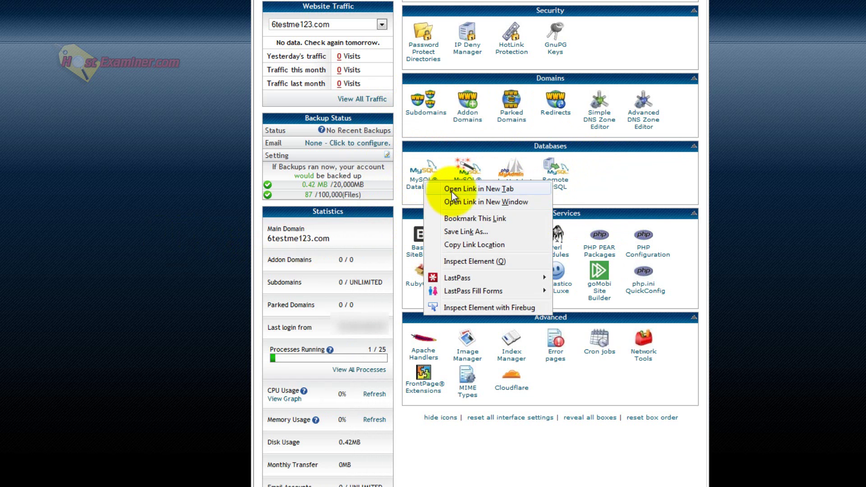
click(451, 190)
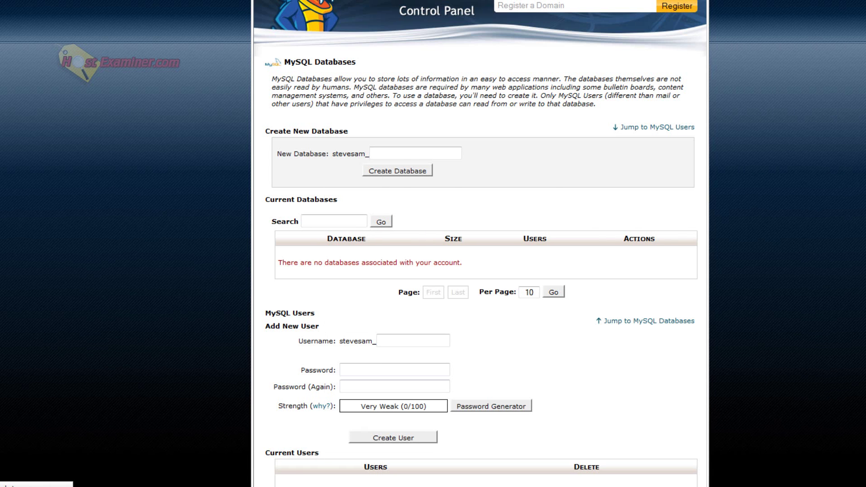
key(alt+Left)
scroll(174, 134, down, 3)
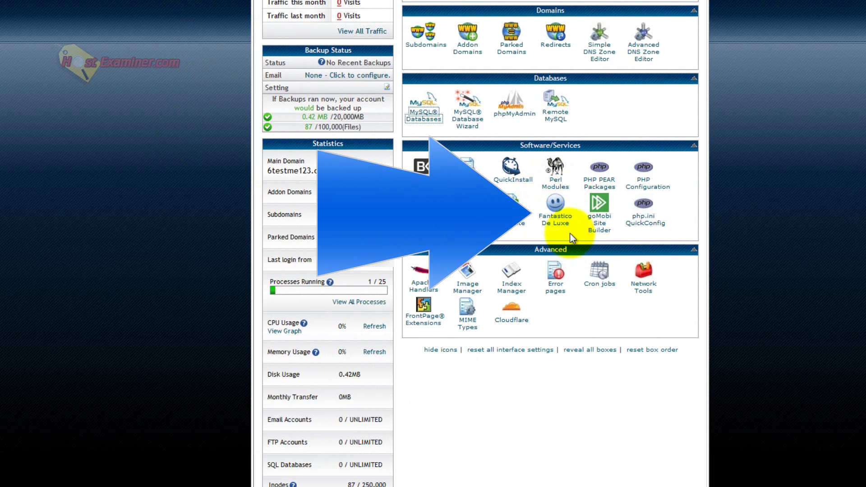
Open Fantastico De Luxe and view its WordPress 3.3.1 New Installation page
click(553, 225)
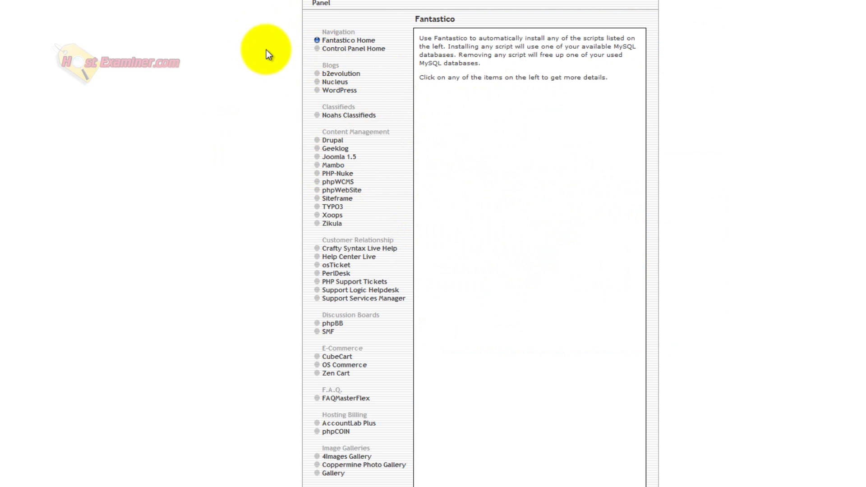
scroll(271, 216, down, 7)
scroll(257, 288, up, 8)
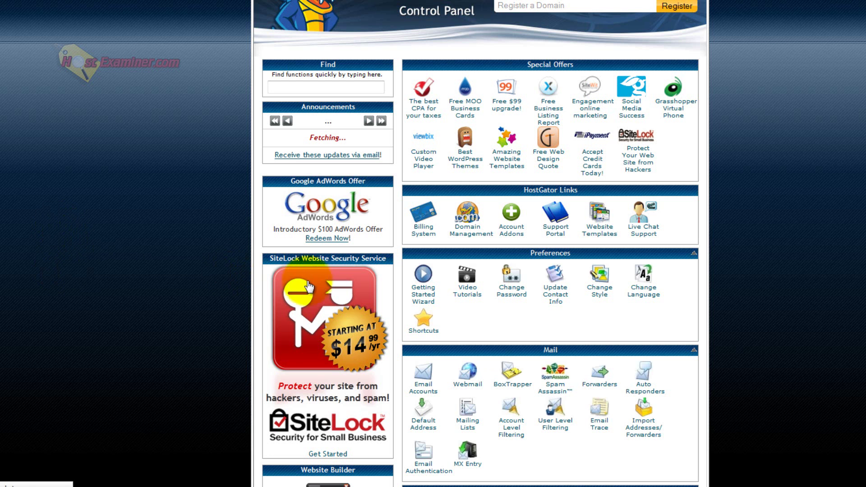
Scroll the dashboard down past the Statistics section, briefly highlighting its rows
scroll(221, 223, down, 5)
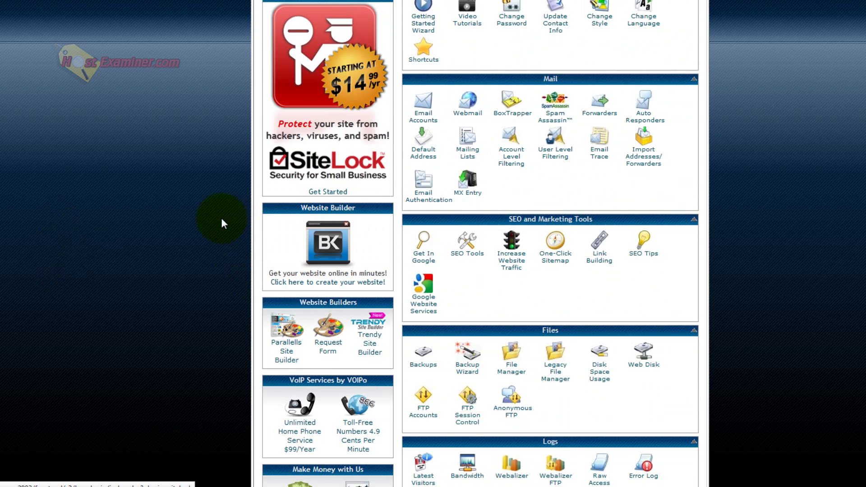
scroll(222, 223, down, 5)
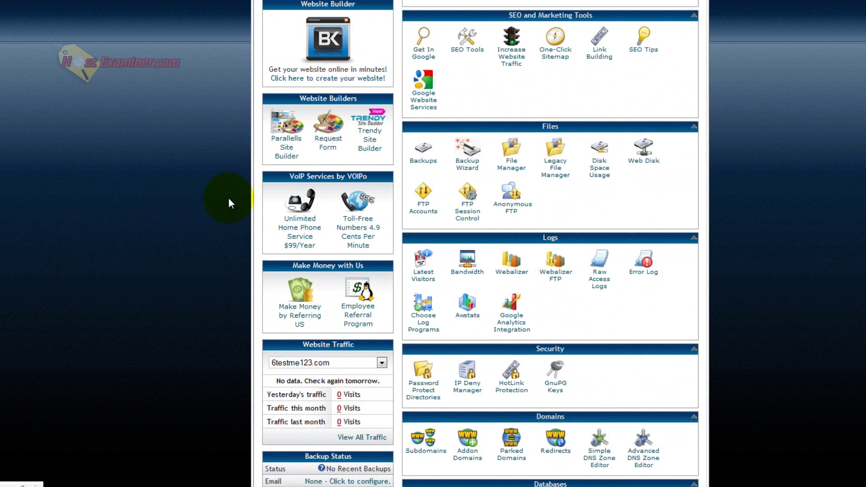
scroll(189, 210, down, 9)
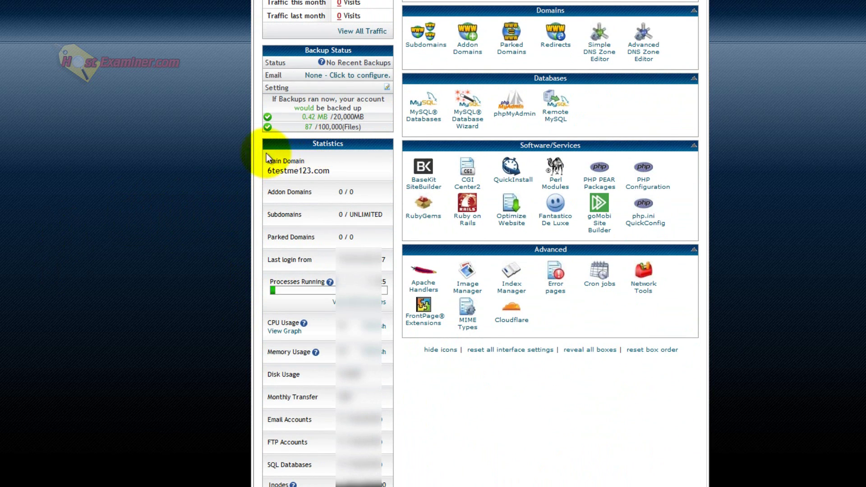
drag(266, 157, 318, 288)
click(275, 229)
Highlight name servers ns519.hostgator.com and ns520.hostgator.com in Account Information
scroll(196, 224, down, 3)
scroll(196, 223, down, 2)
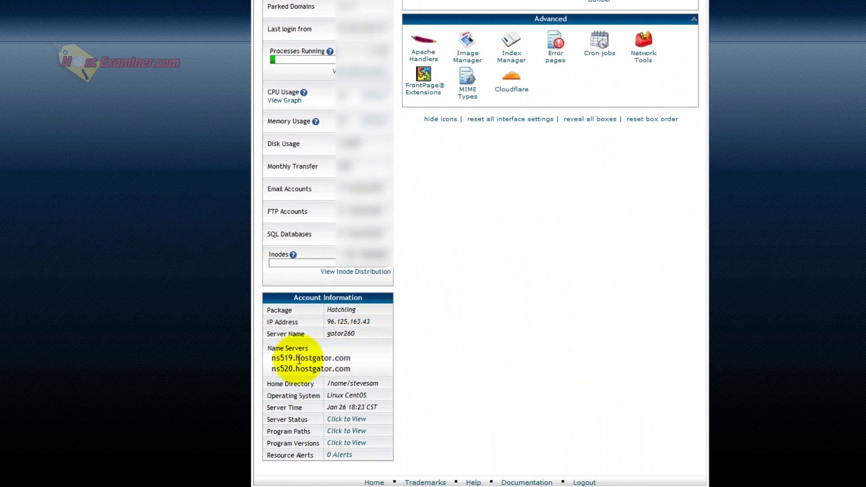
drag(298, 359, 348, 357)
click(328, 372)
click(352, 361)
drag(296, 369, 270, 362)
click(273, 361)
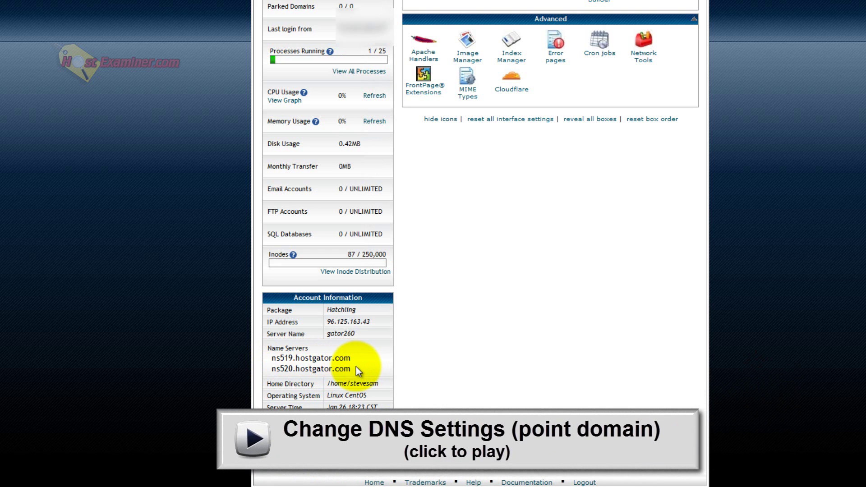
drag(356, 366, 292, 370)
drag(258, 344, 226, 344)
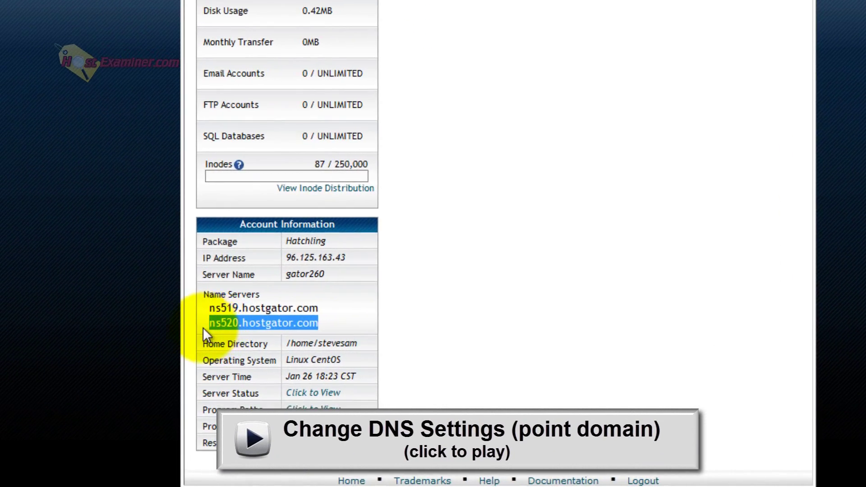
click(227, 344)
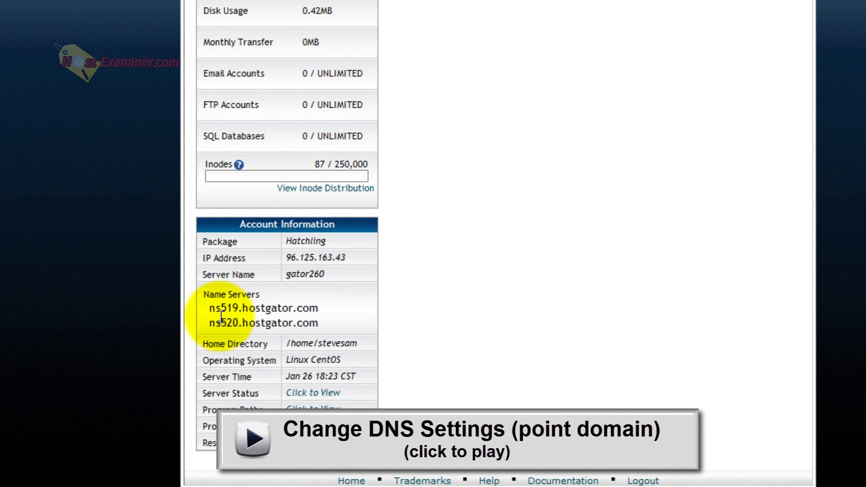
drag(207, 308, 321, 314)
click(327, 314)
drag(212, 309, 316, 310)
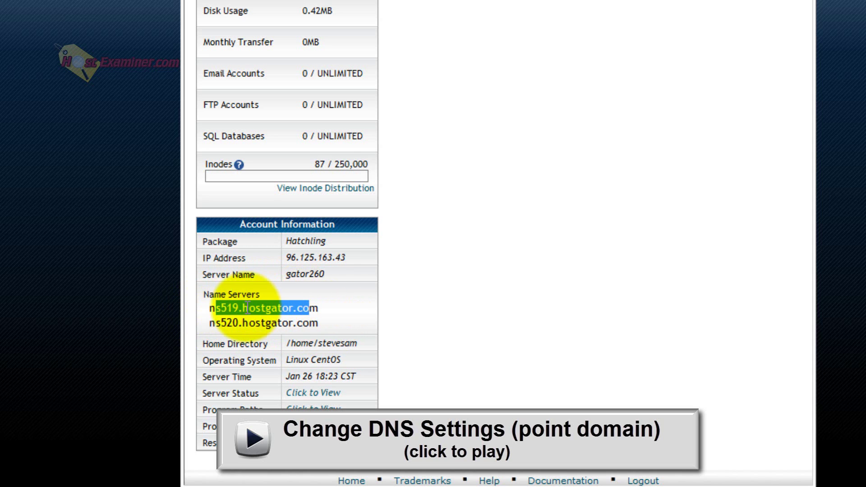
click(222, 308)
drag(222, 308, 293, 311)
drag(209, 323, 329, 319)
click(329, 328)
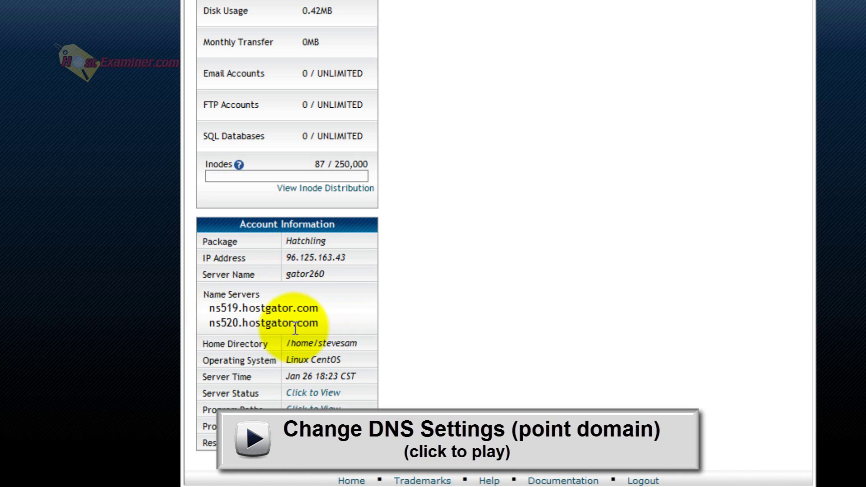
triple_click(359, 256)
click(302, 289)
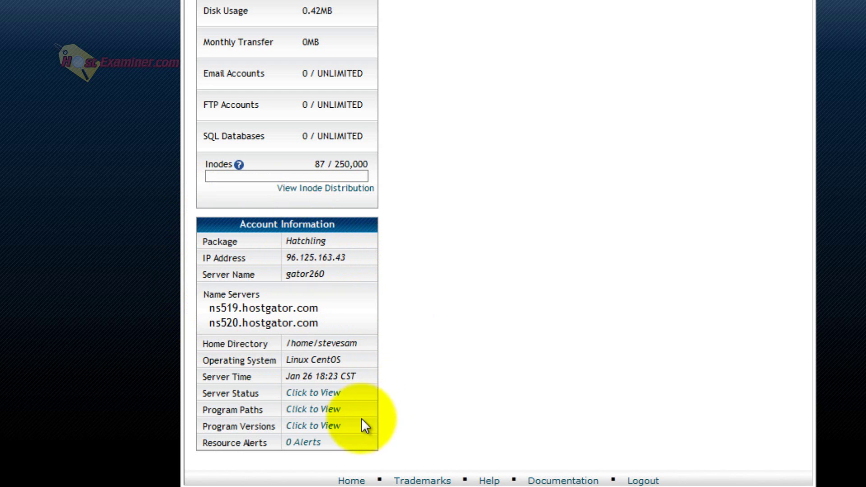
drag(214, 361, 387, 343)
scroll(507, 294, up, 6)
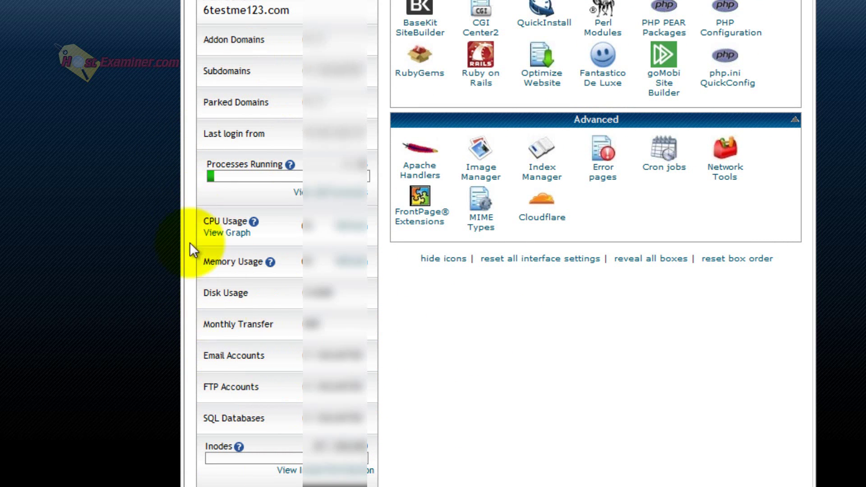
scroll(191, 171, up, 10)
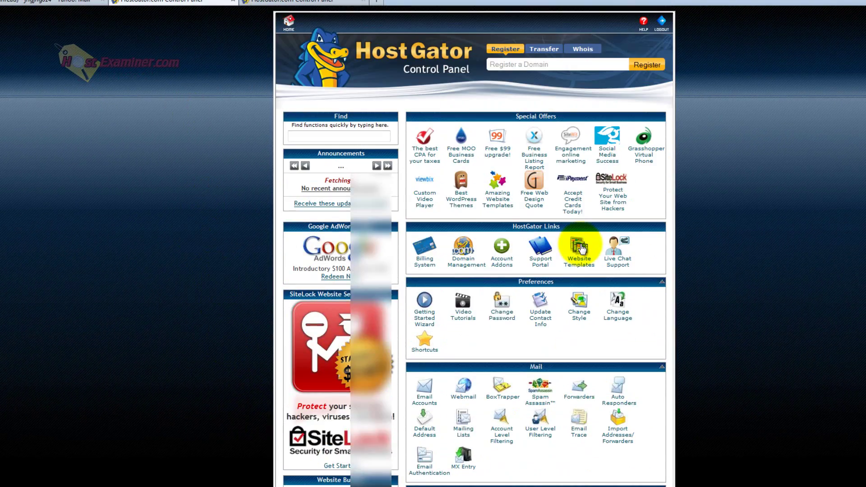
scroll(559, 212, down, 5)
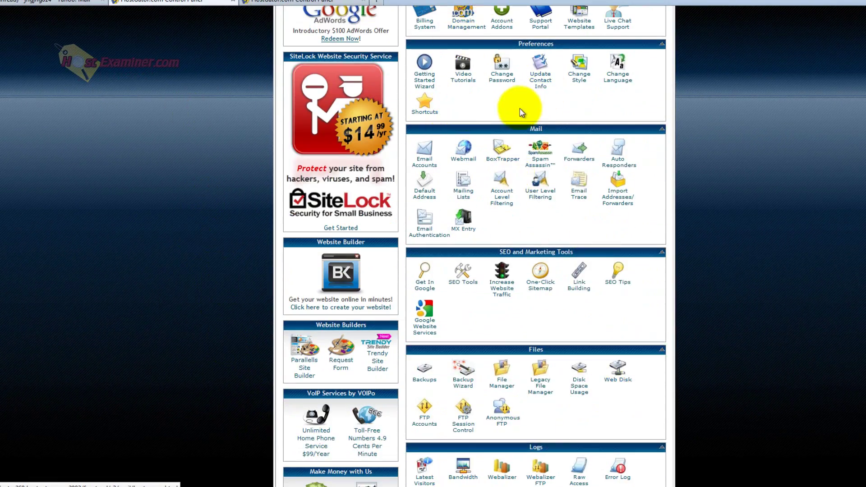
scroll(559, 212, down, 10)
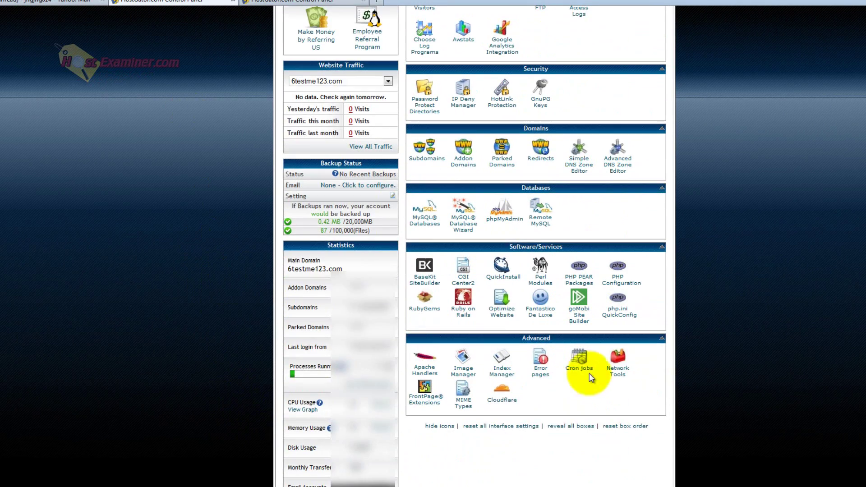
scroll(588, 382, down, 2)
scroll(736, 388, up, 15)
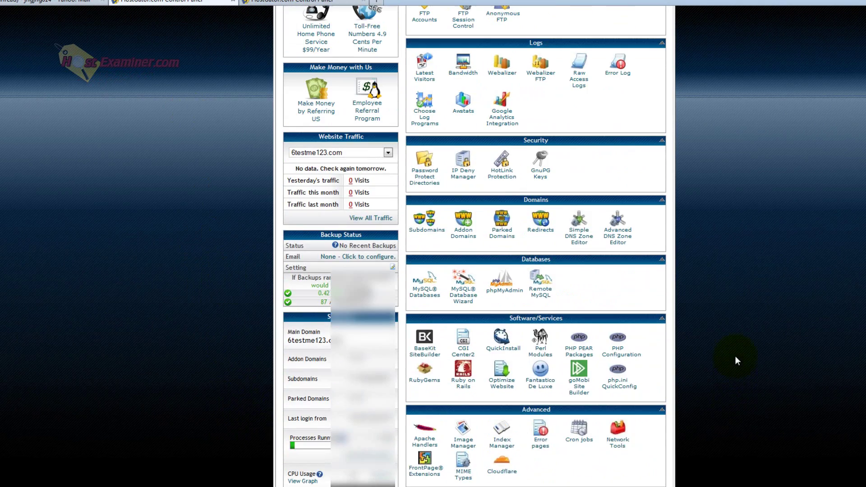